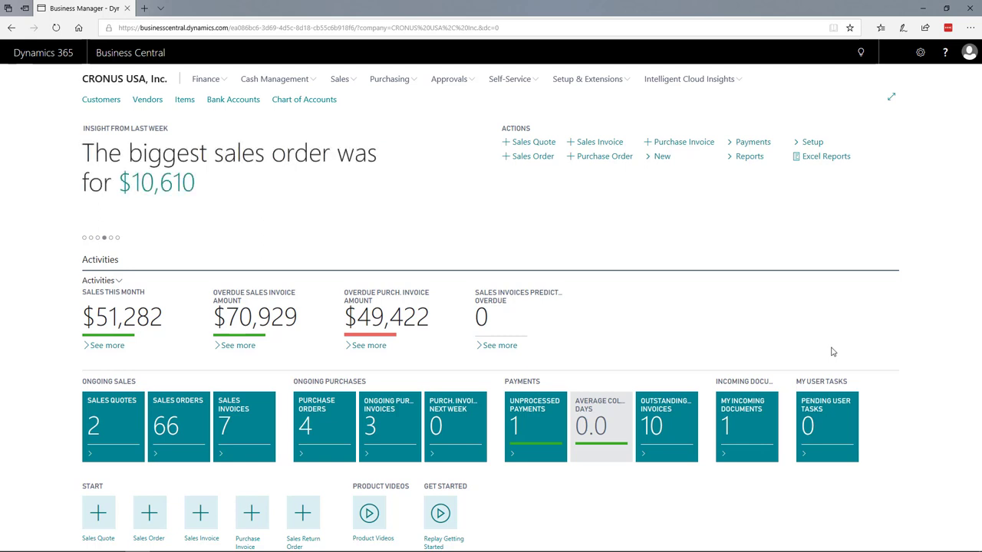
Create sales order S-ORD101090 for customer 10000 Adatum Corporation.
left_click(340, 79)
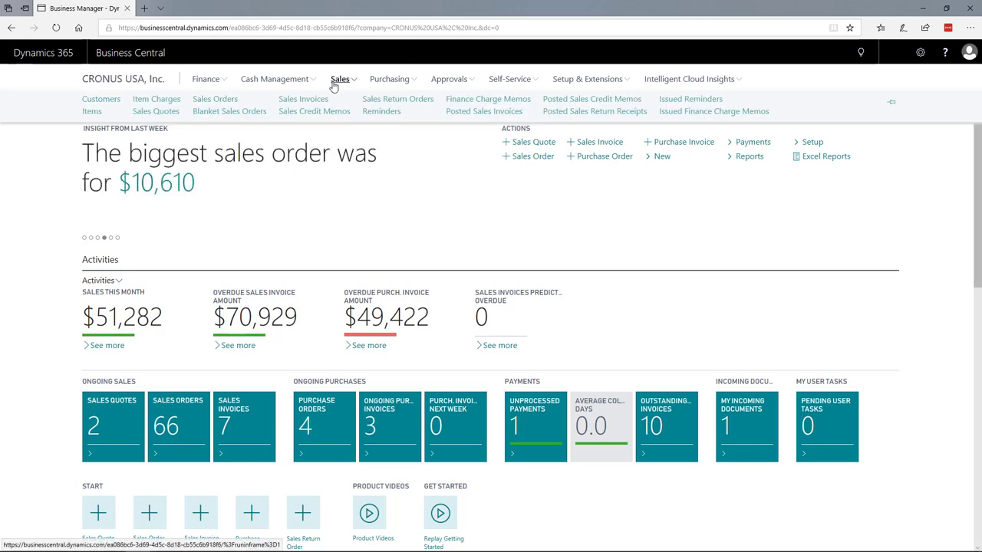
left_click(299, 144)
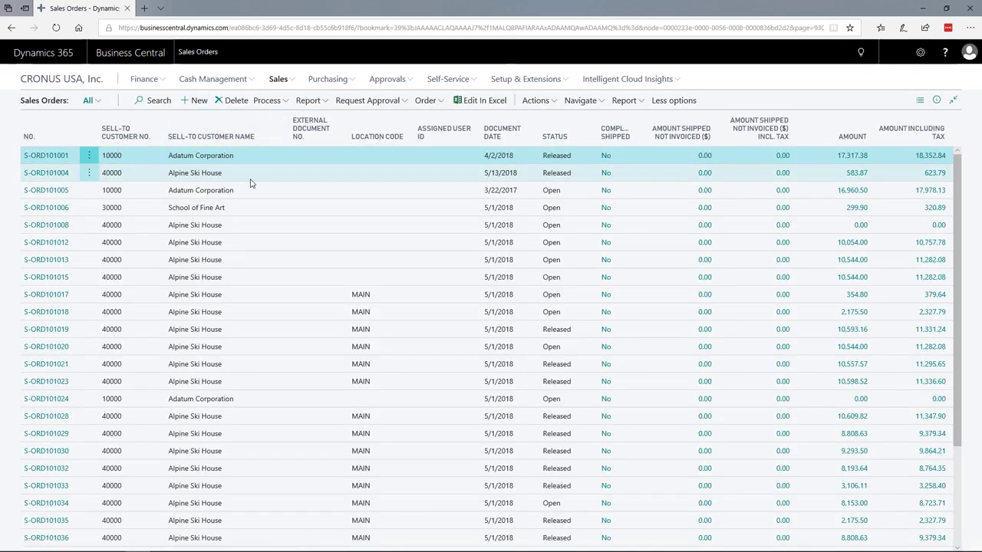
key("alt+n")
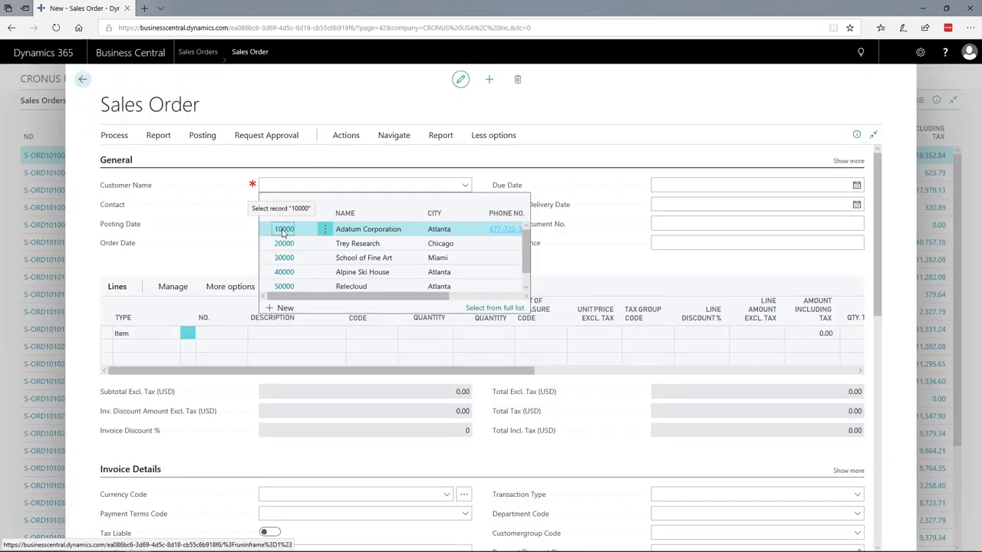
left_click(283, 230)
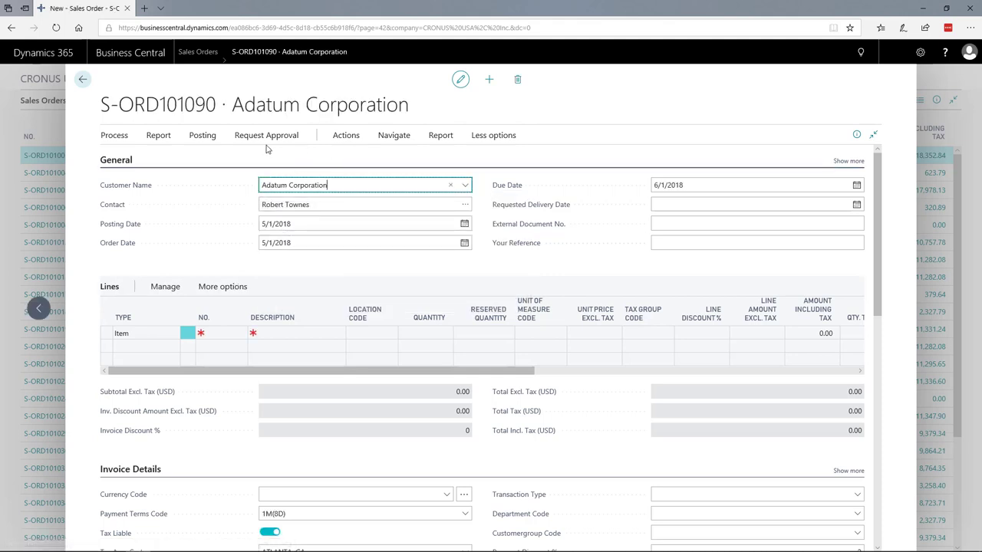
left_click(360, 137)
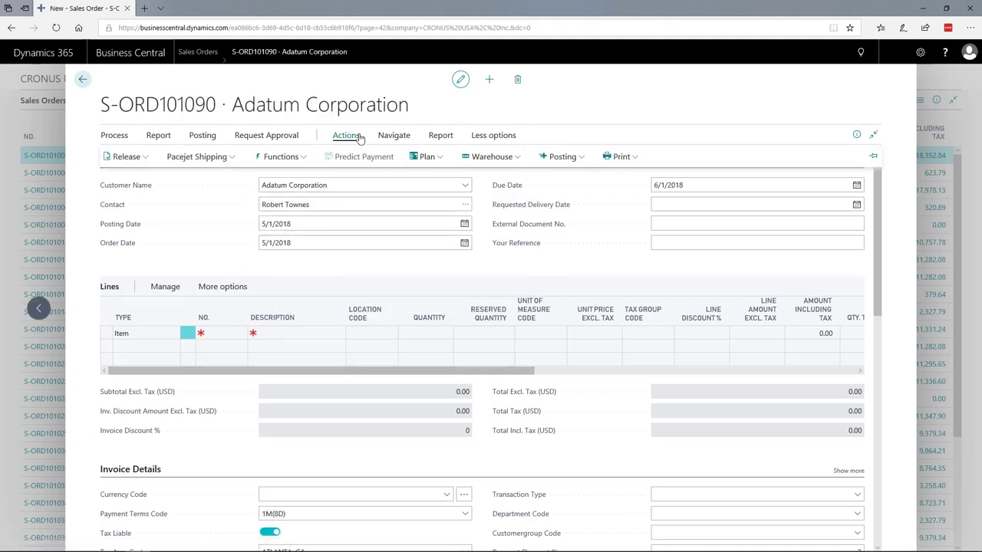
Copy header and lines from S-ORD101018, giving an Alpine Ski House chair-and-lamp order totaling 2,327.79.
left_click(279, 158)
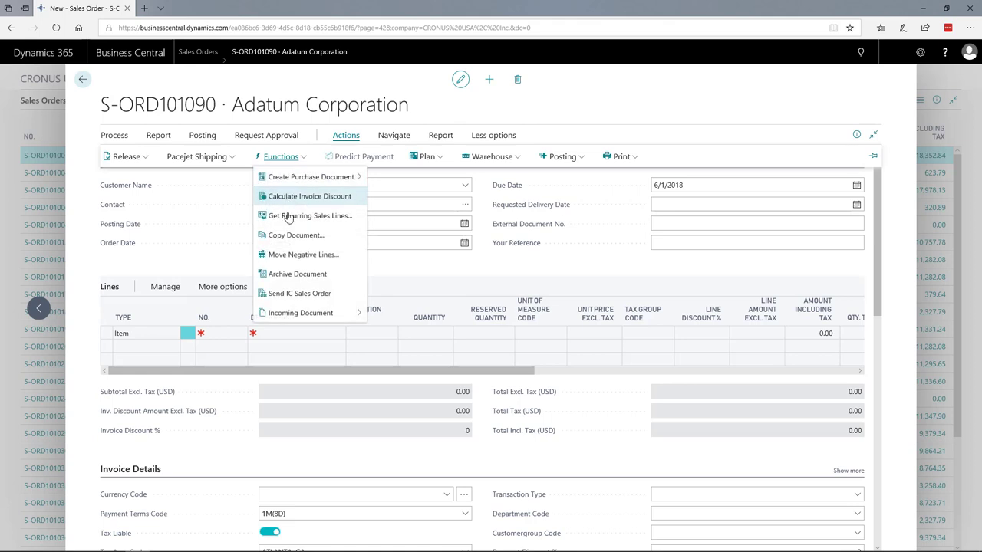
left_click(295, 238)
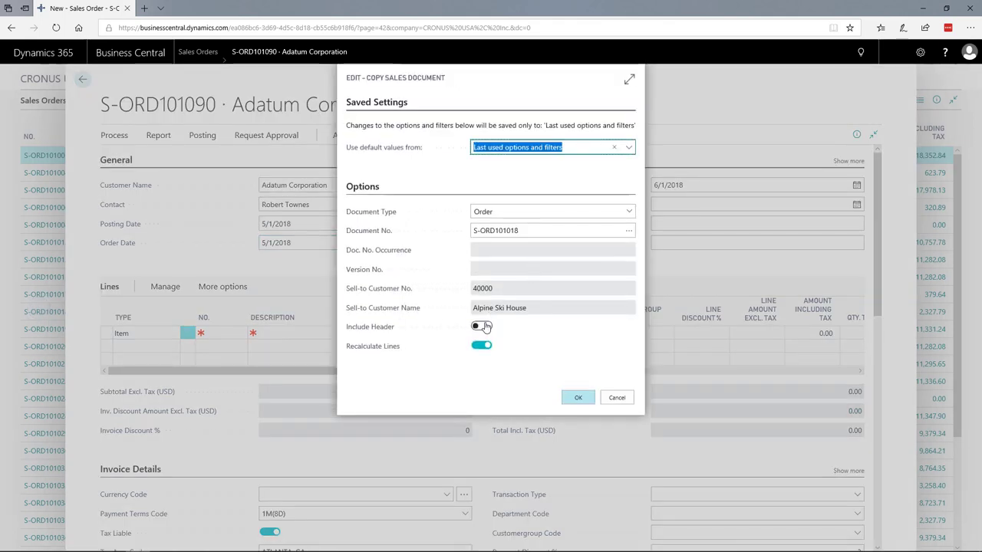
left_click(481, 327)
left_click(481, 345)
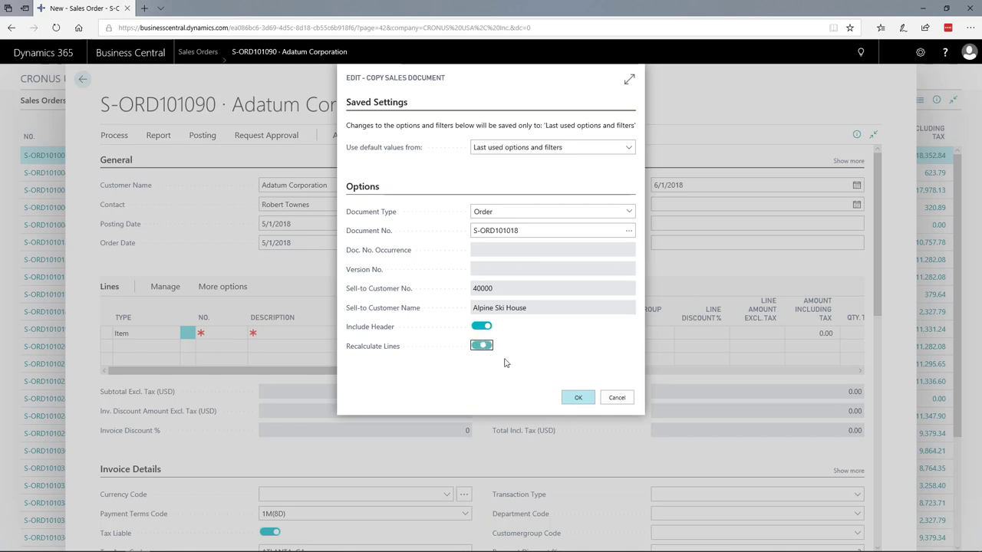
left_click(579, 398)
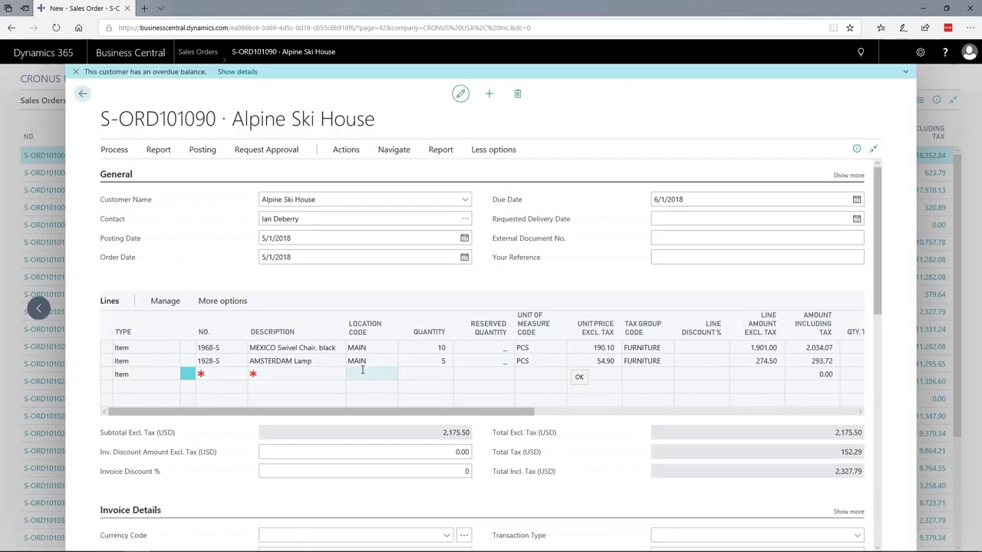
scroll(363, 370, "down", 3)
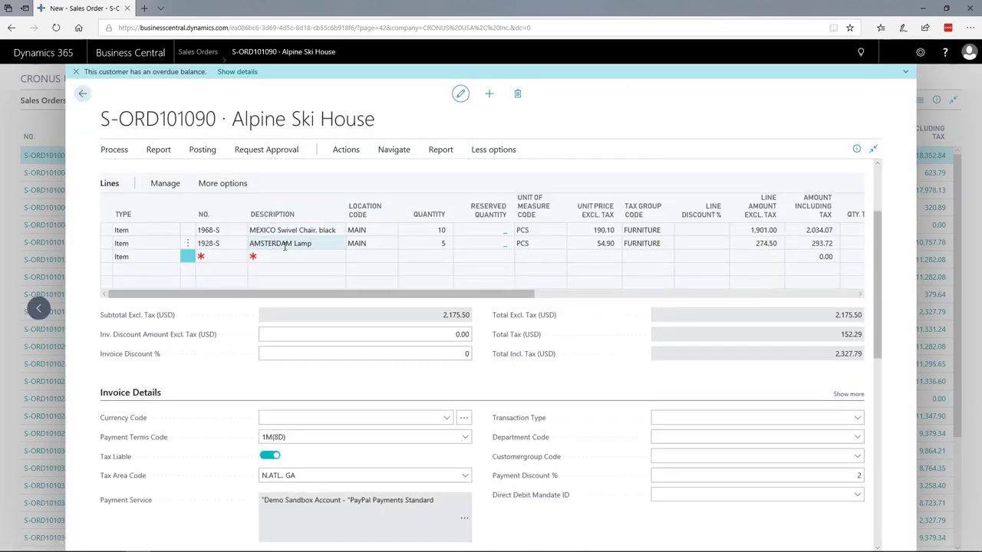
scroll(450, 412, "down", 5)
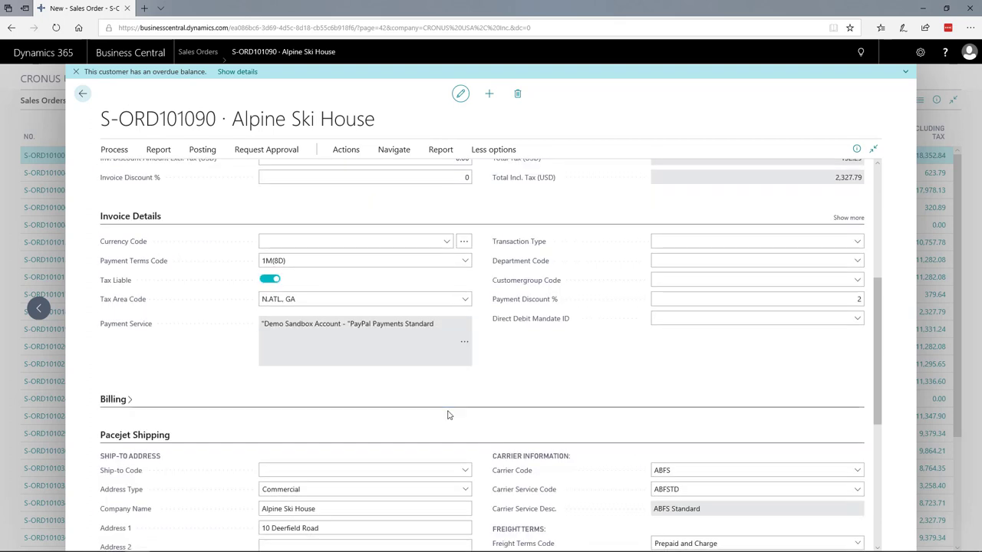
scroll(452, 415, "down", 4)
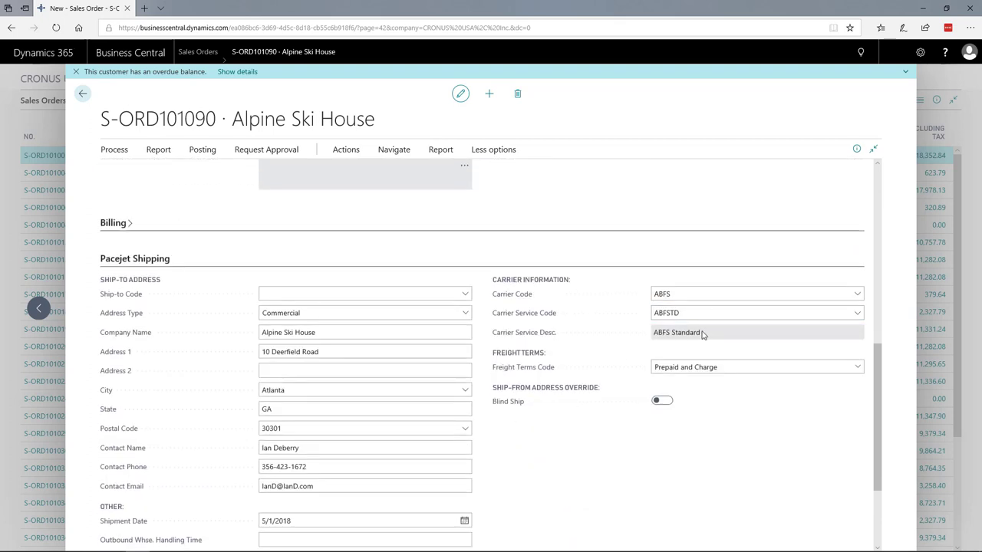
left_click(710, 306)
scroll(688, 479, "up", 2)
scroll(688, 479, "up", 3)
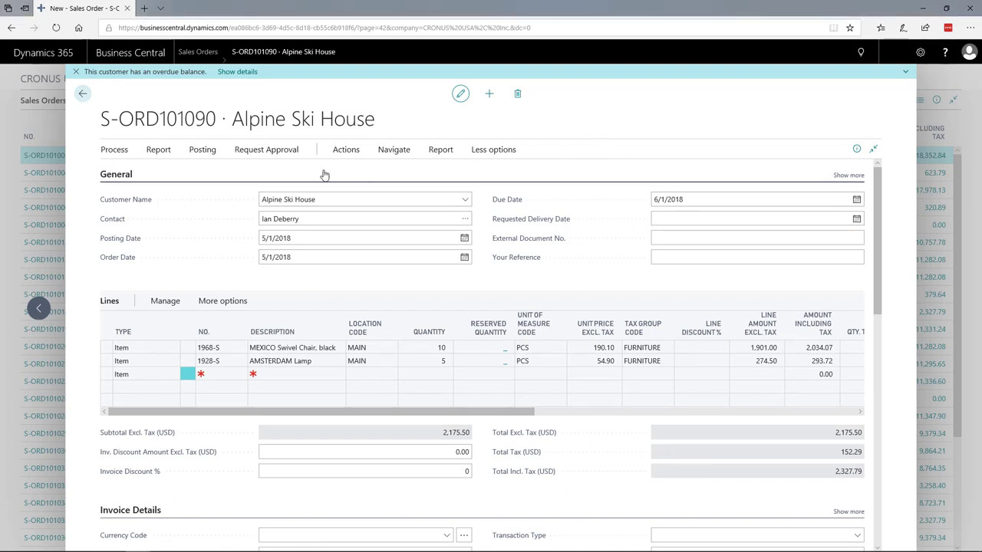
Set the blank line's type to Comment and bring up the order's Pacejet item fulfillment list.
left_click(108, 150)
type("c")
left_click(113, 150)
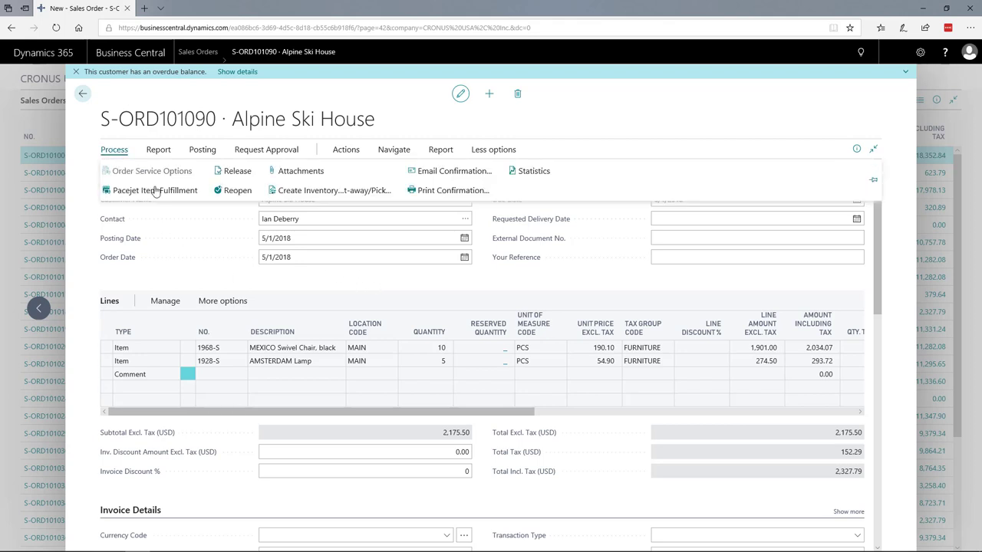
left_click(154, 190)
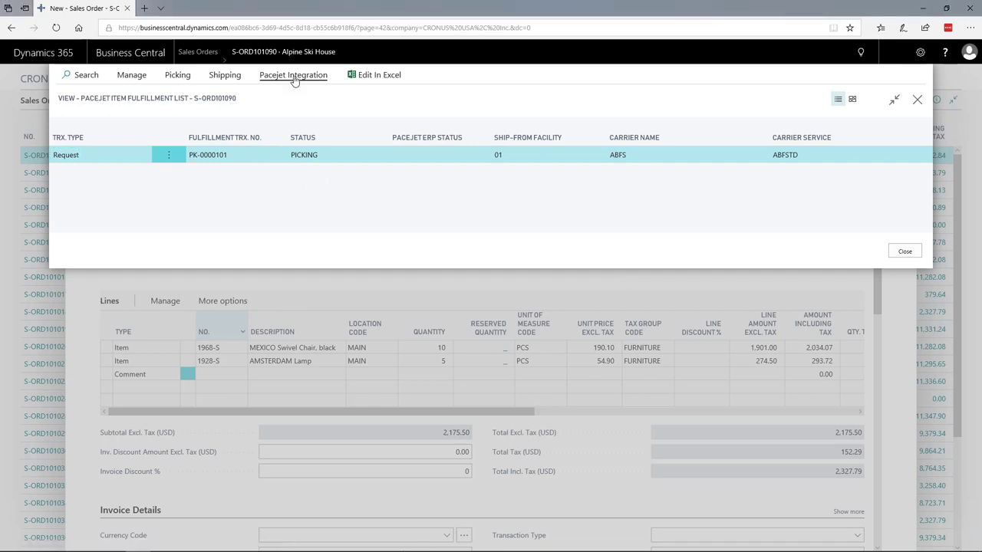
Send PK-0000101 to Pacejet and set up two 40x40x48-inch PALLET packages.
left_click(293, 74)
left_click(184, 98)
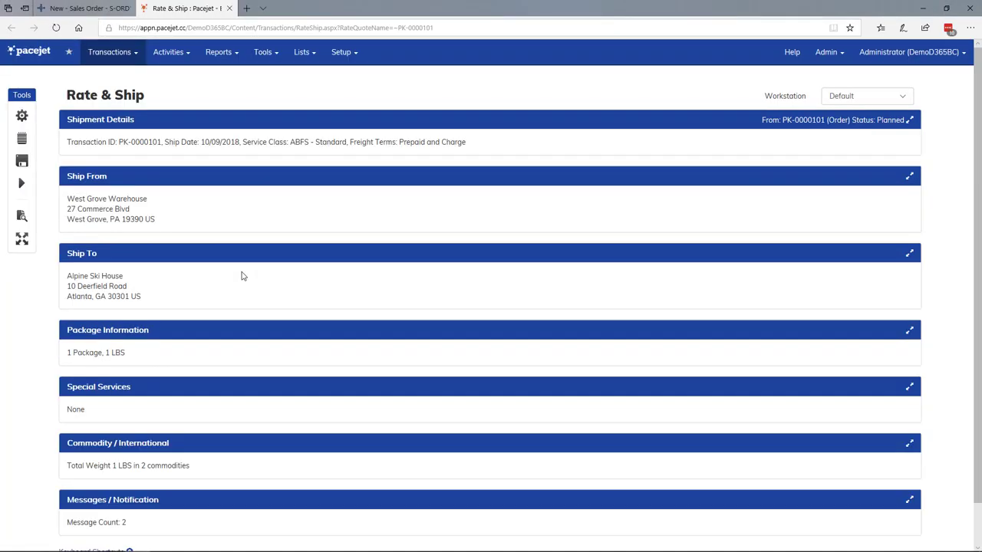
left_click(246, 332)
scroll(246, 334, "down", 2)
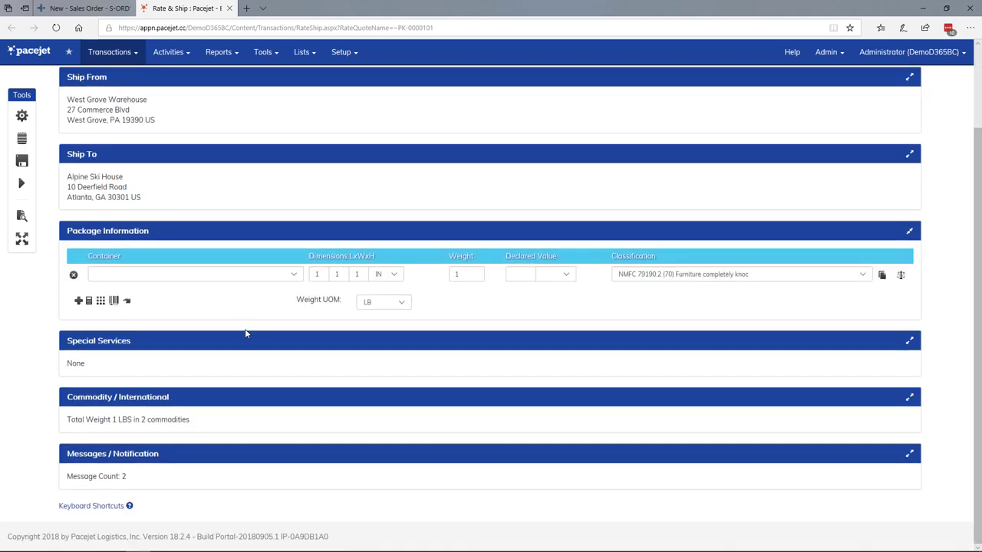
left_click(242, 275)
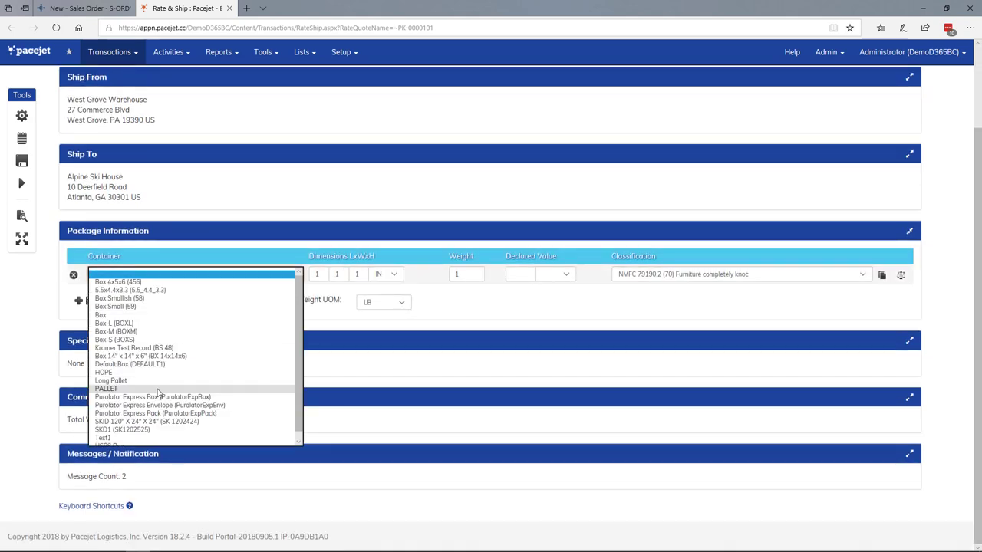
left_click(107, 389)
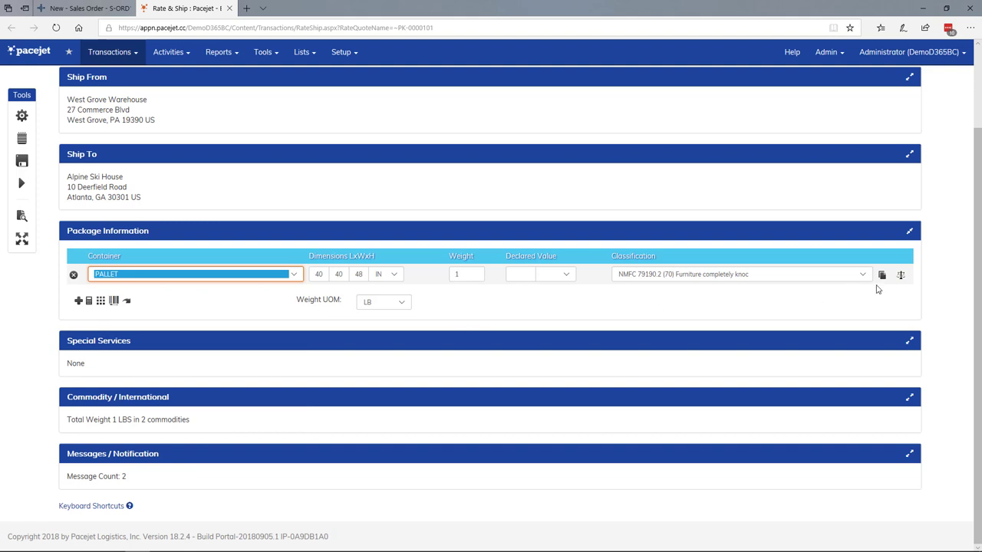
left_click(882, 275)
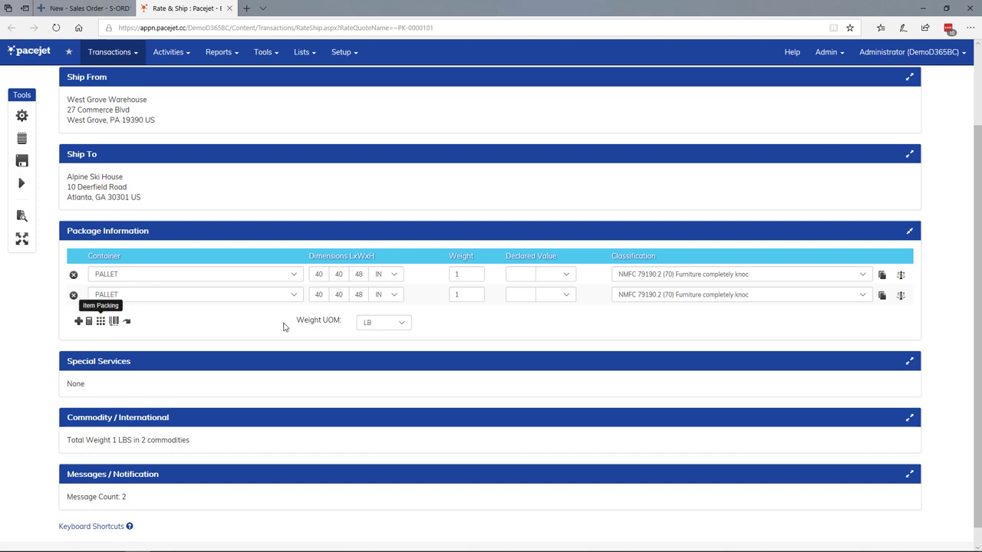
Pack chairs on pallet 1 and lamps on pallet 2, recalculate weights to 400 and 83 lb, and rate.
left_click(101, 322)
left_click_drag(129, 116, 669, 118)
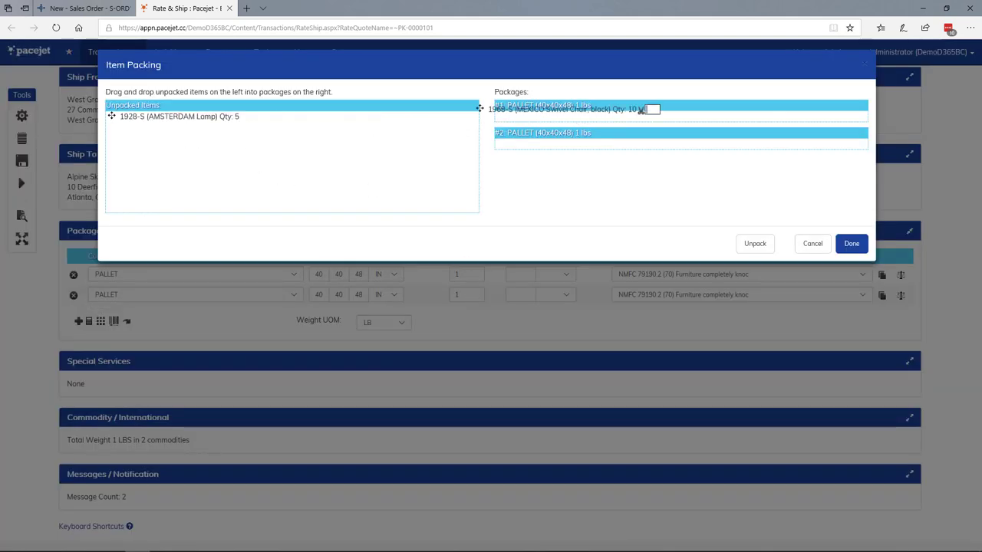
left_click_drag(181, 119, 528, 152)
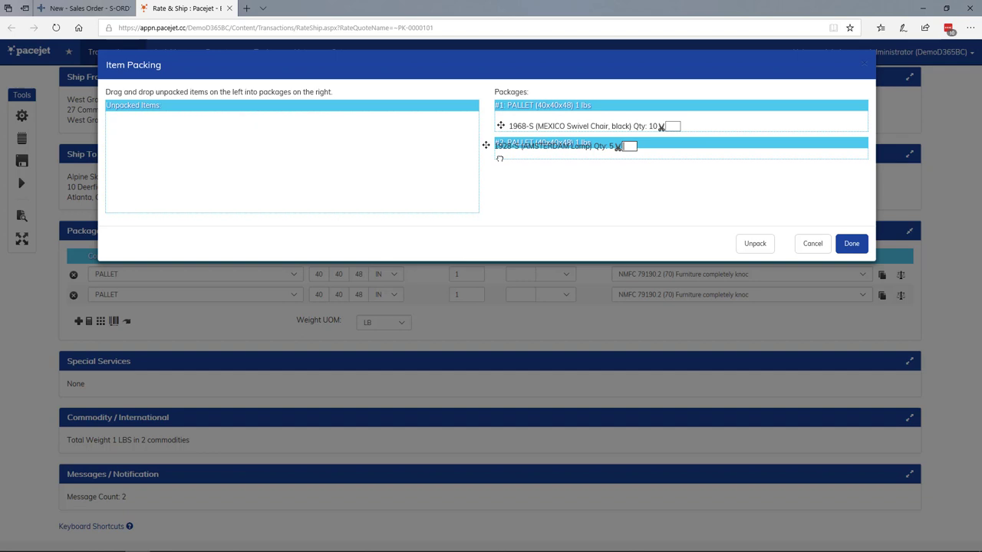
left_click(844, 244)
left_click(128, 321)
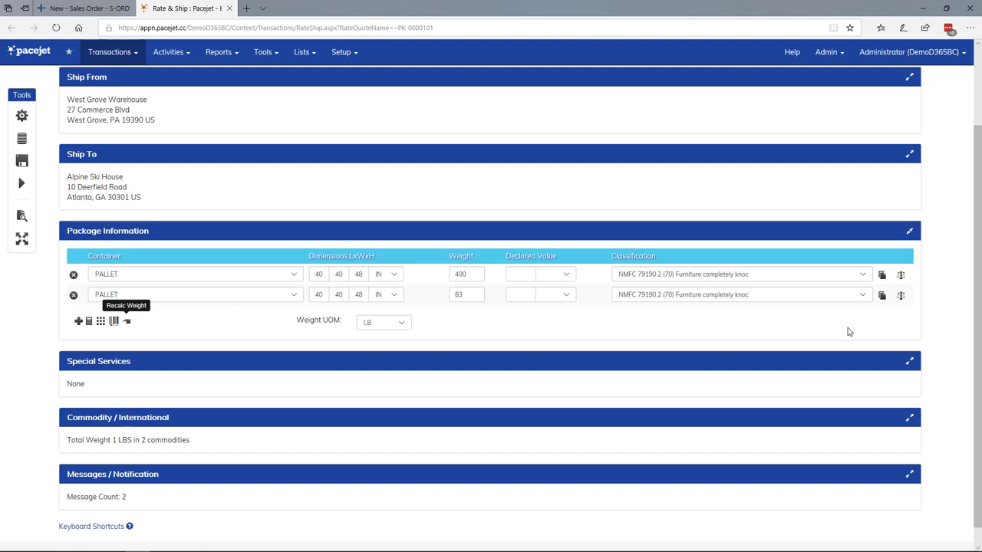
scroll(848, 332, "up", 2)
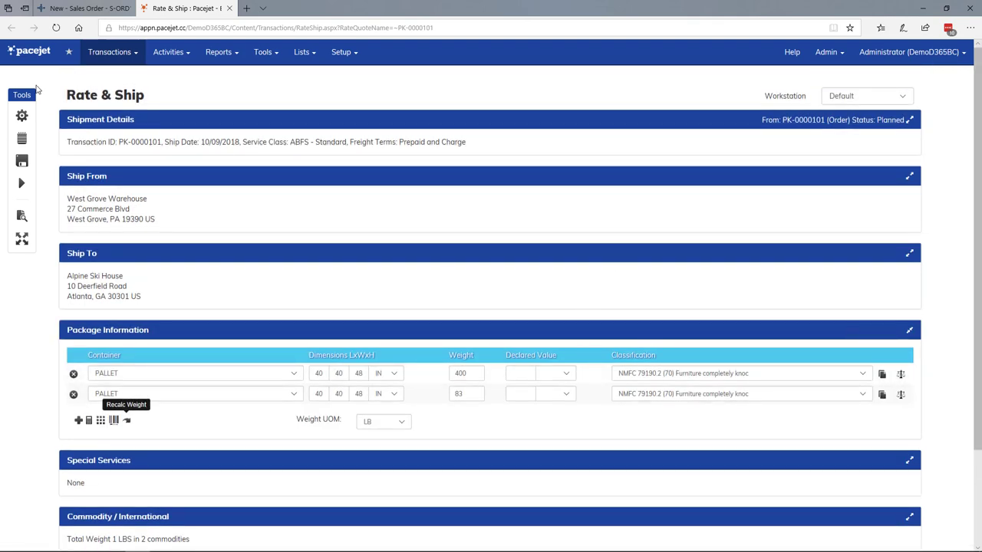
left_click(19, 115)
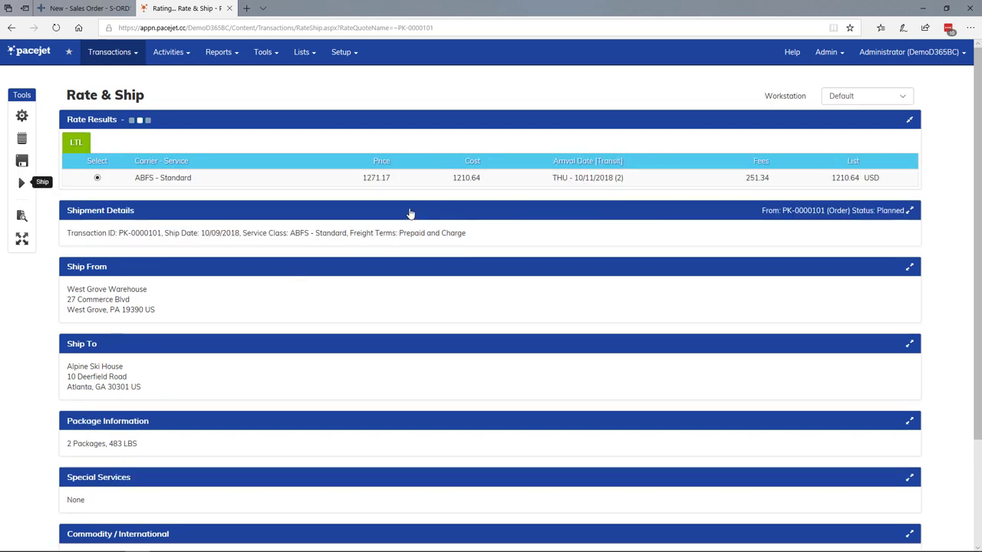
Ship the order with the ABFS - Standard rate after clearing the carrier service.
left_click(372, 211)
left_click(512, 261)
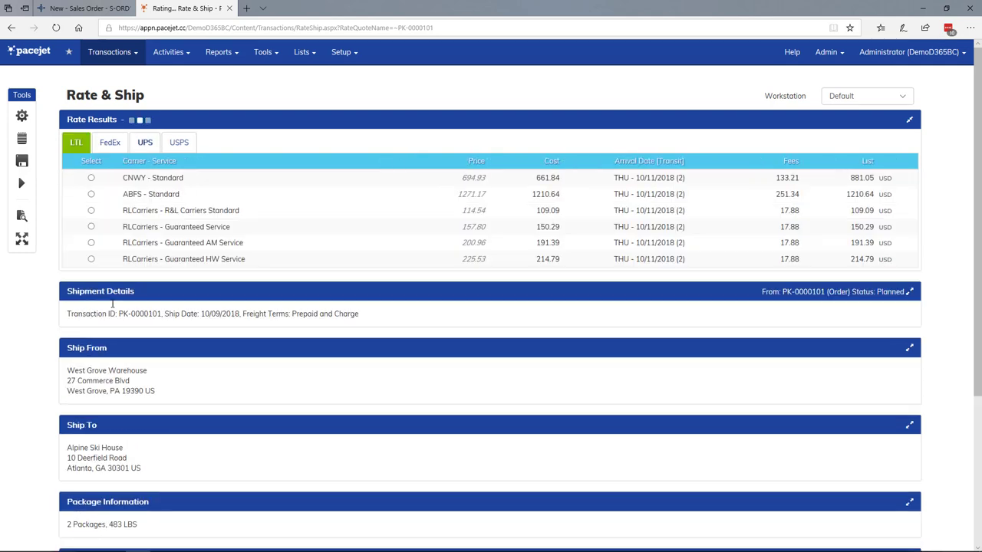
left_click(91, 194)
left_click(22, 184)
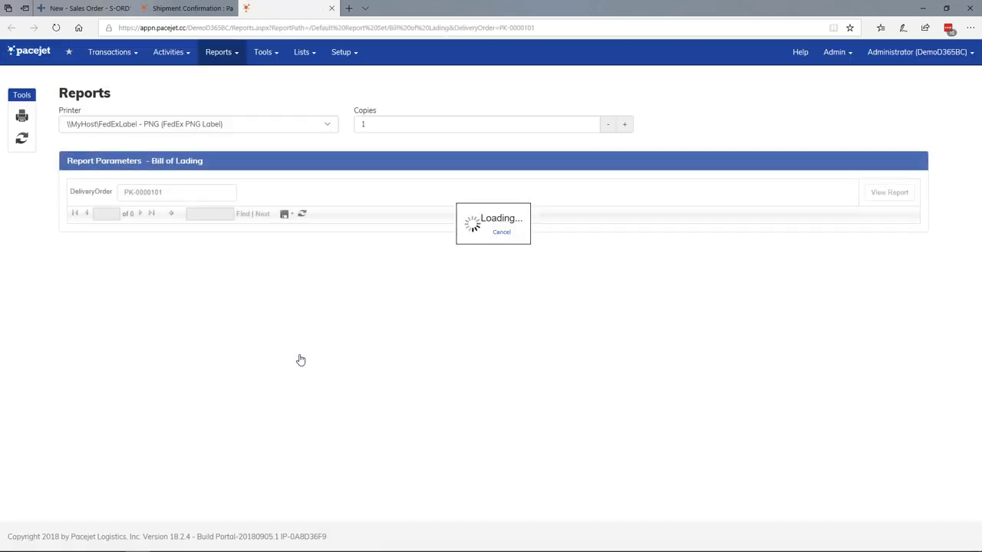
Review the bill of lading report, then close it.
scroll(299, 359, "down", 2)
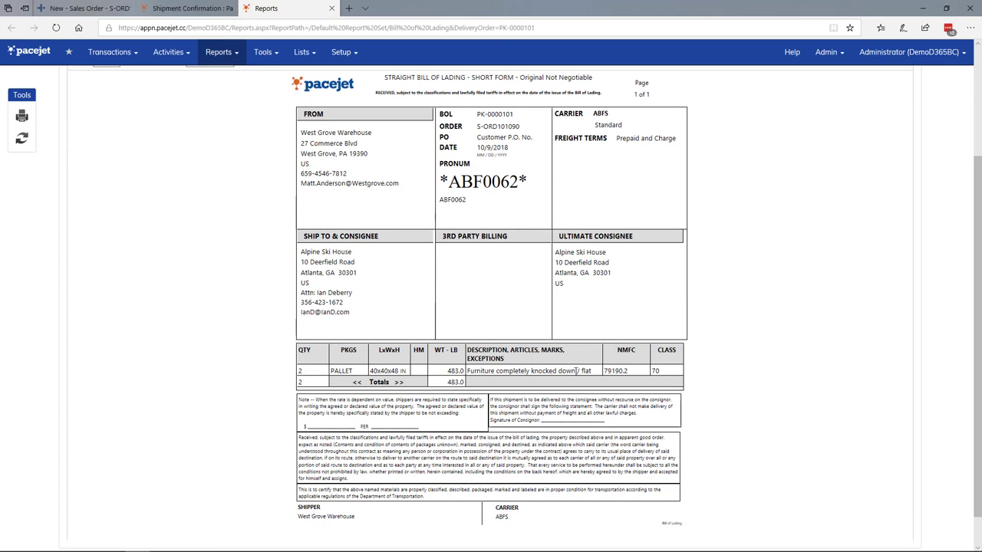
scroll(575, 371, "up", 3)
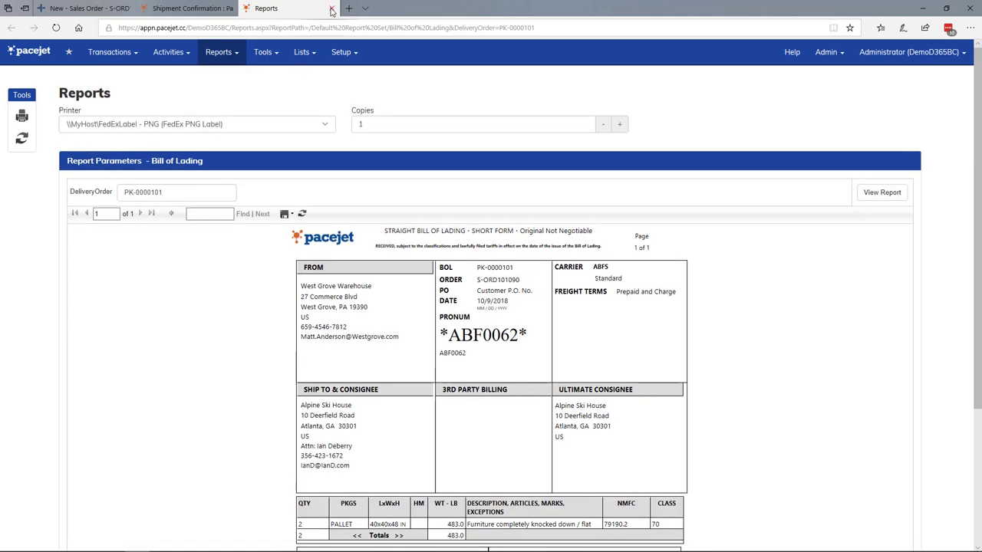
left_click(331, 8)
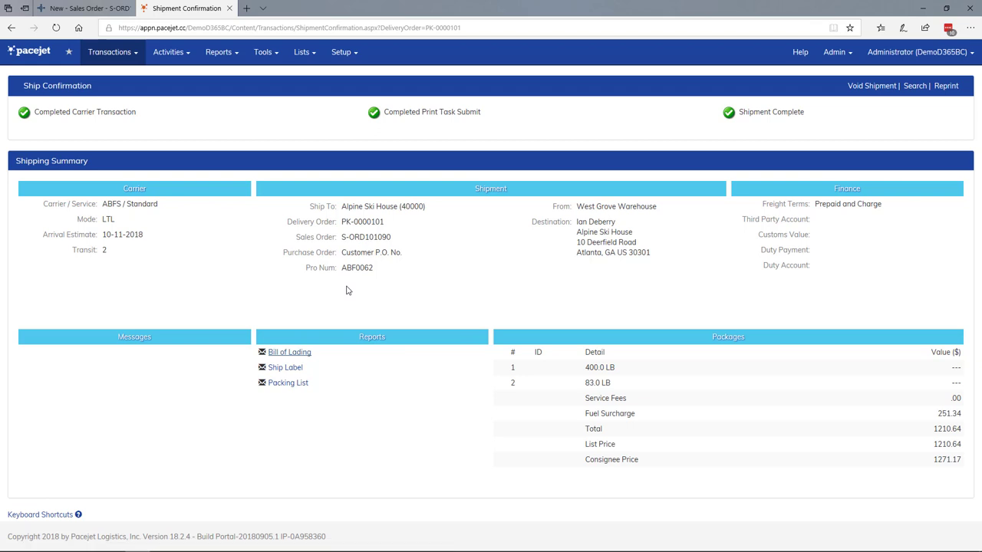
left_click(302, 385)
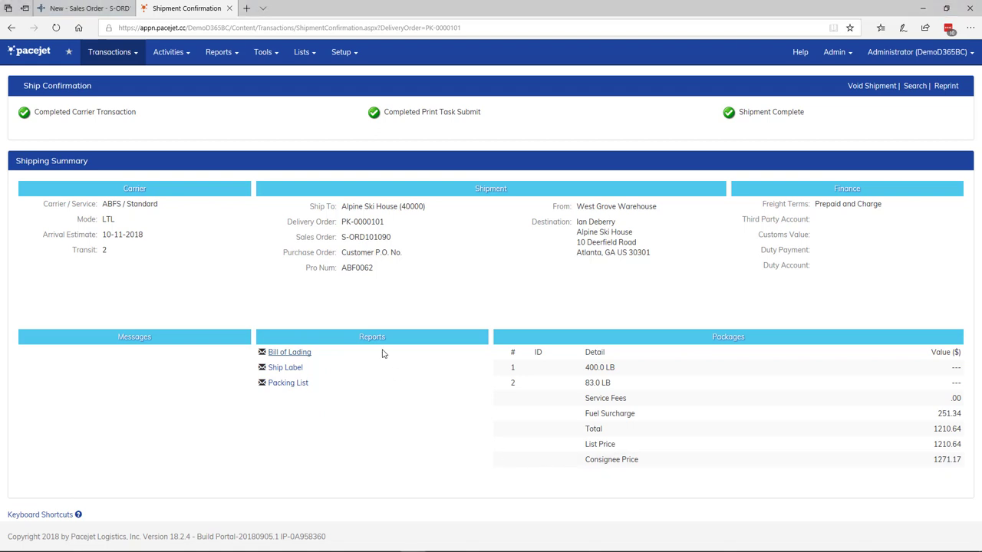
Run Check Ship Status on PK-0000101, acknowledge the success message, and open the fulfillment record.
left_click(228, 8)
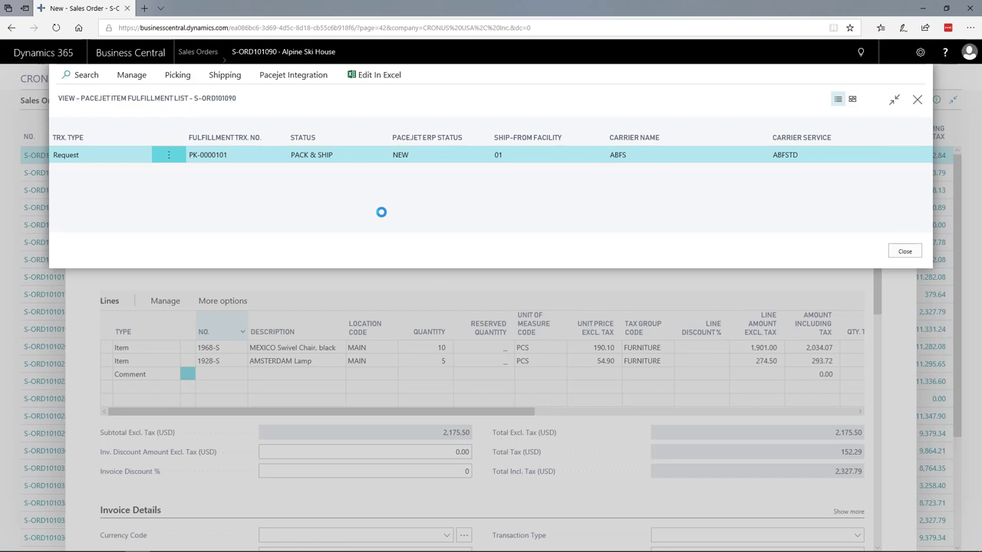
left_click(273, 85)
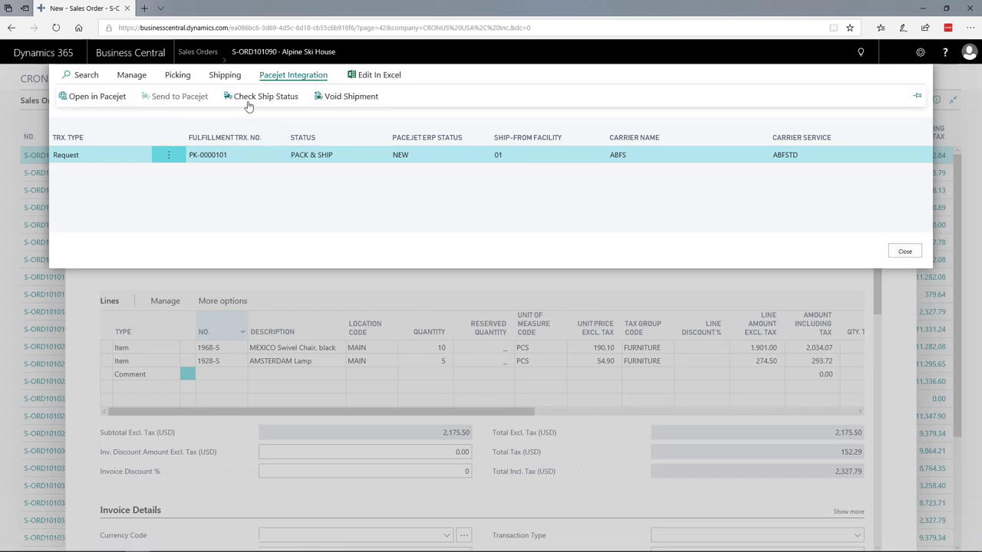
left_click(249, 103)
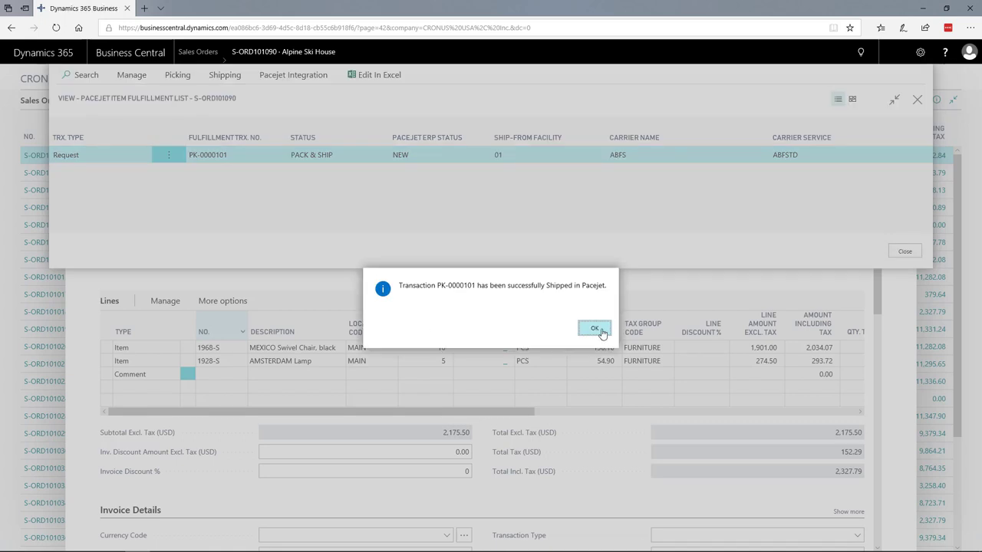
left_click(595, 329)
left_click(598, 332)
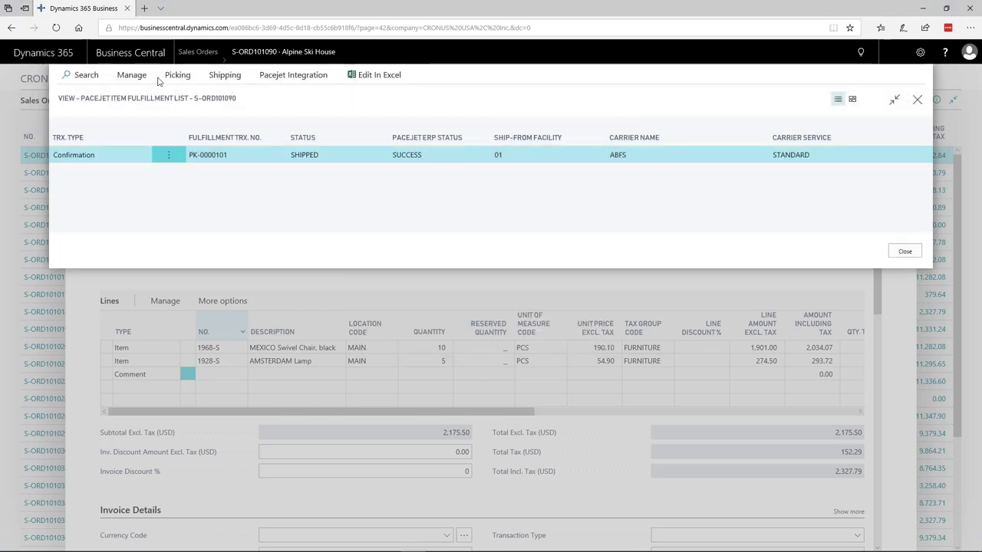
left_click(131, 76)
left_click(164, 95)
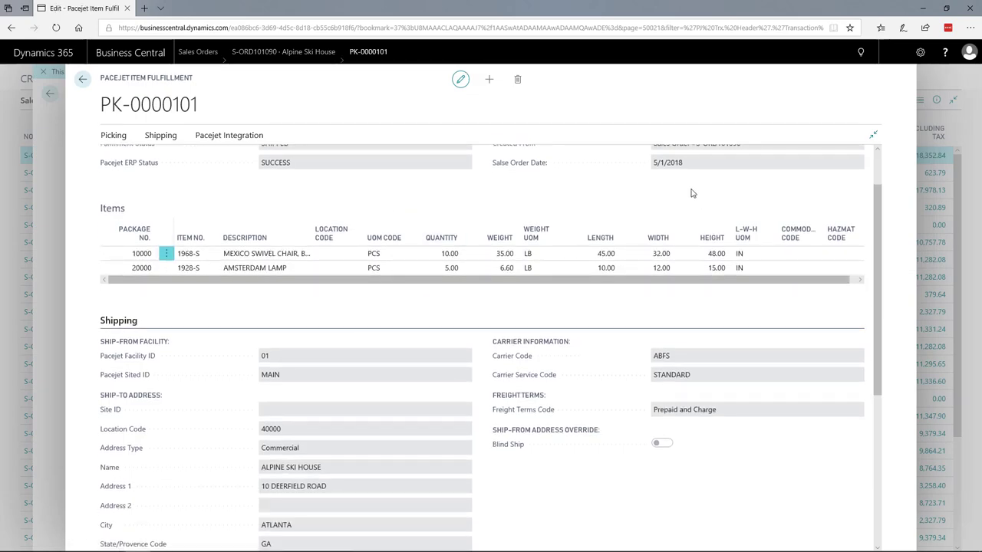
scroll(686, 224, "down", 2)
scroll(721, 304, "down", 2)
scroll(721, 305, "up", 3)
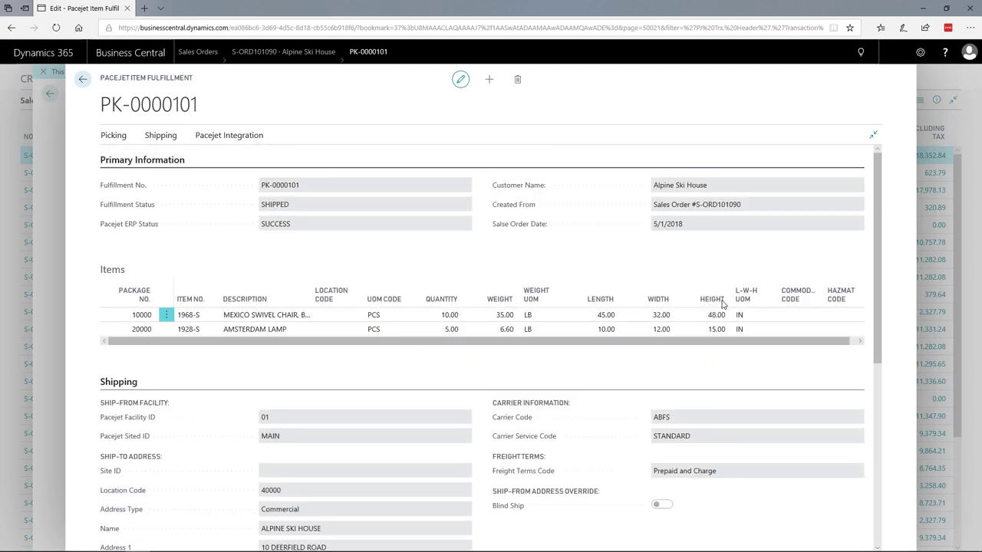
scroll(721, 304, "down", 2)
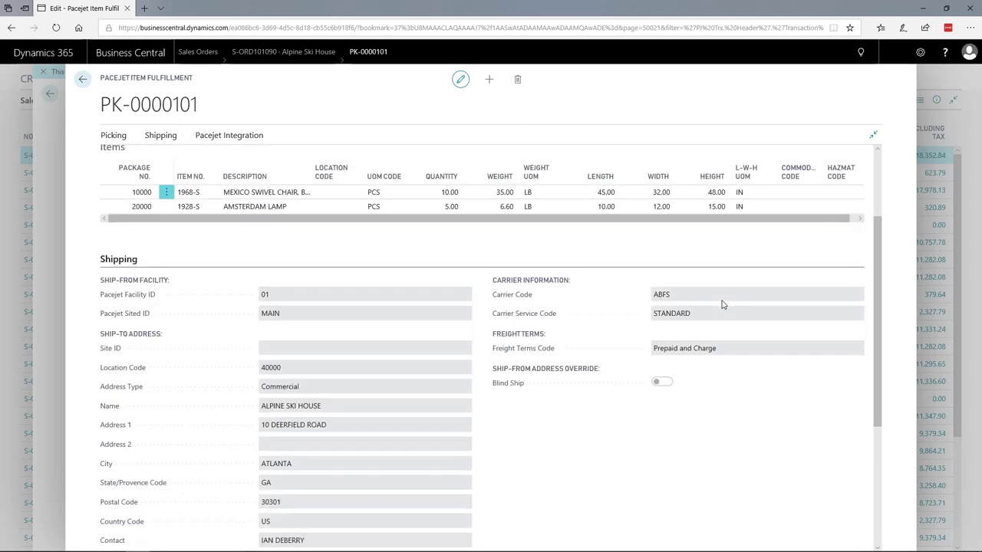
scroll(723, 302, "down", 2)
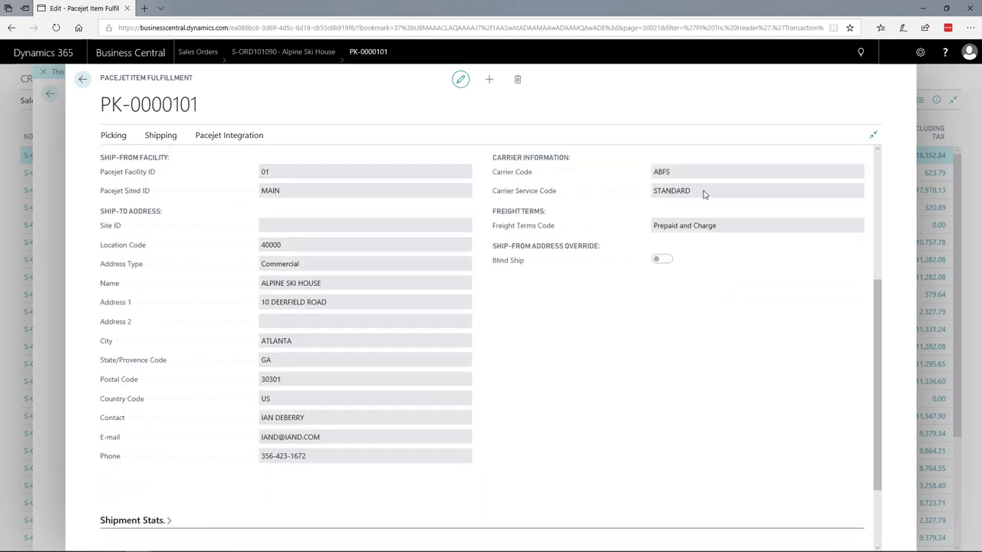
scroll(725, 268, "down", 2)
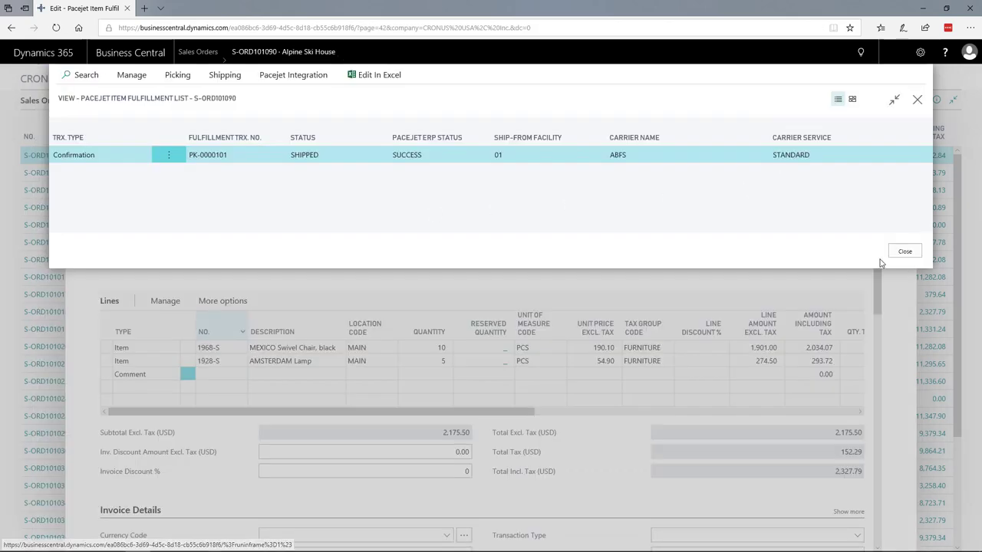
Back on the order, review the 1,271.17 Freight Charge line and ABFS Standard carrier.
left_click(904, 253)
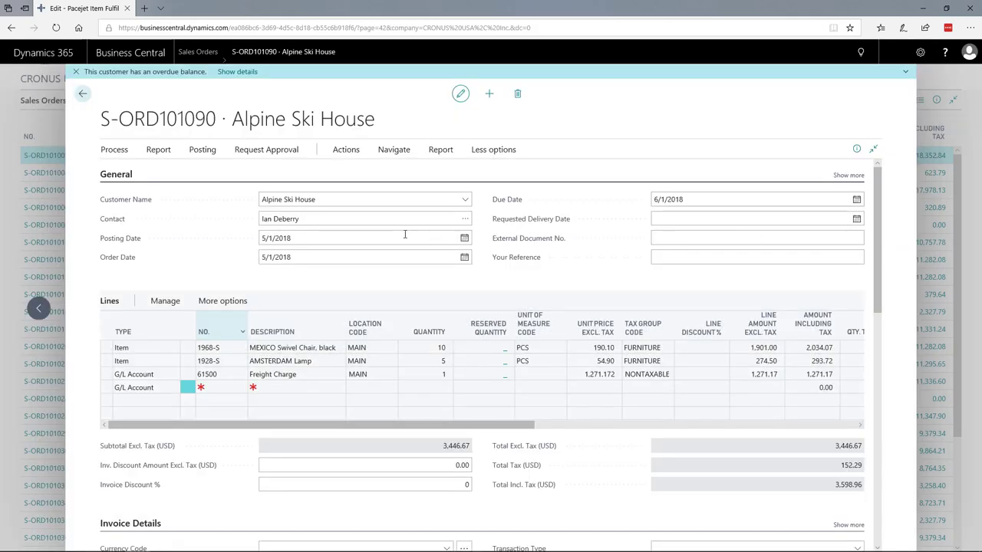
left_click(405, 235)
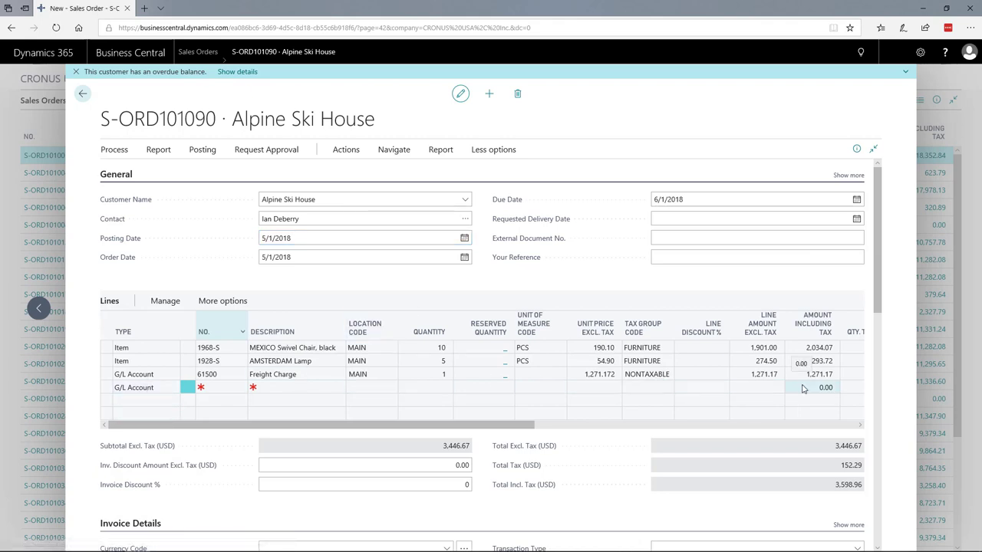
scroll(803, 389, "down", 3)
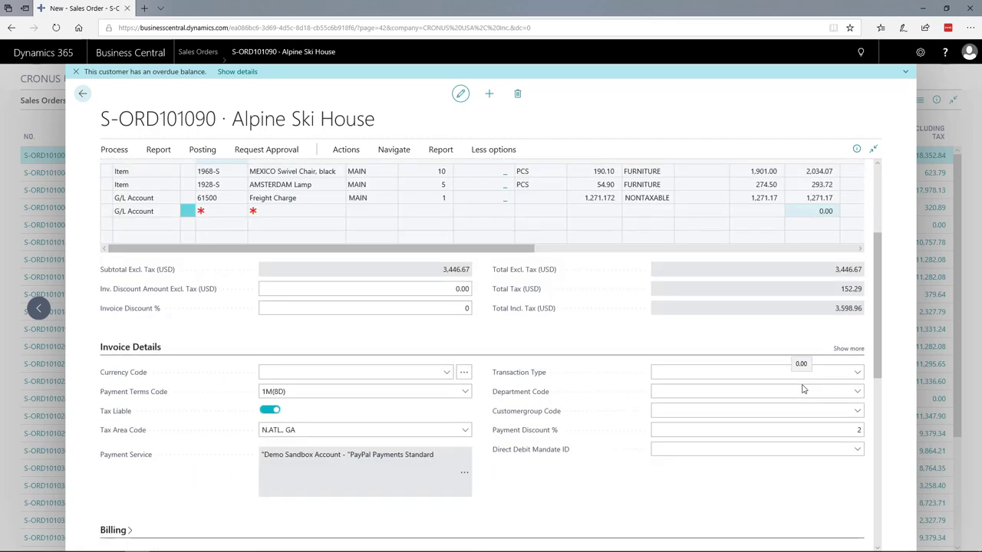
scroll(798, 392, "down", 4)
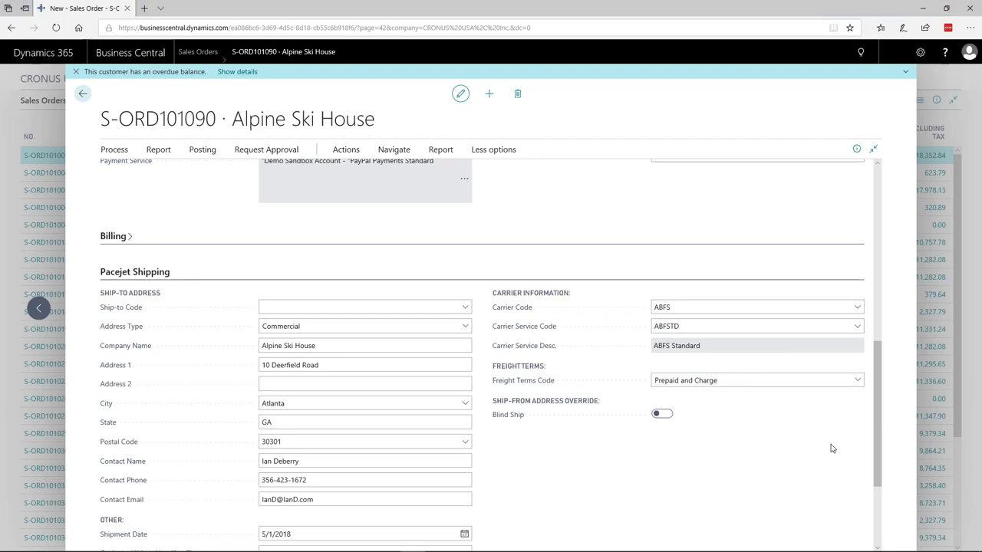
Post S-ORD101090 with Ship and Invoice, creating posted invoice DEMO-000012 for 3,598.96.
left_click(191, 153)
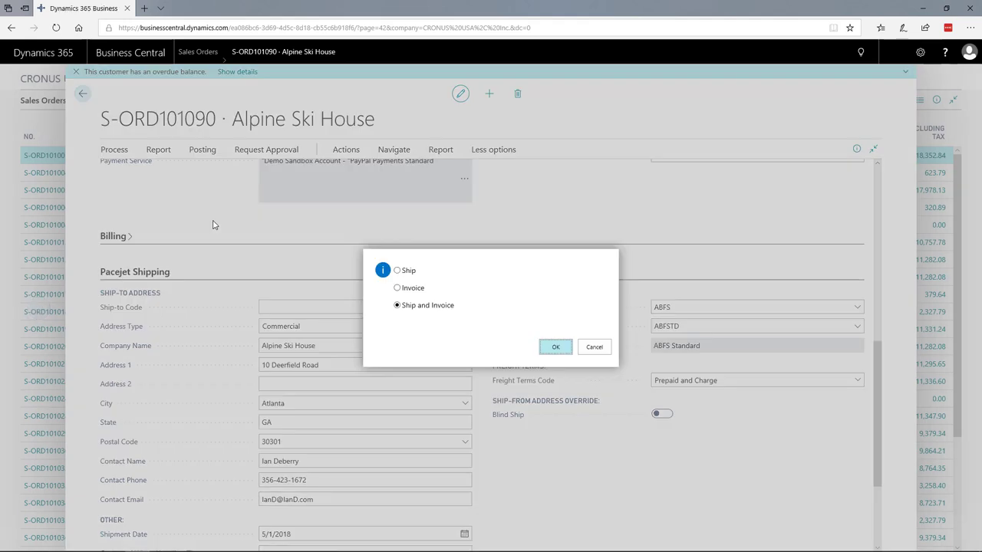
left_click(557, 348)
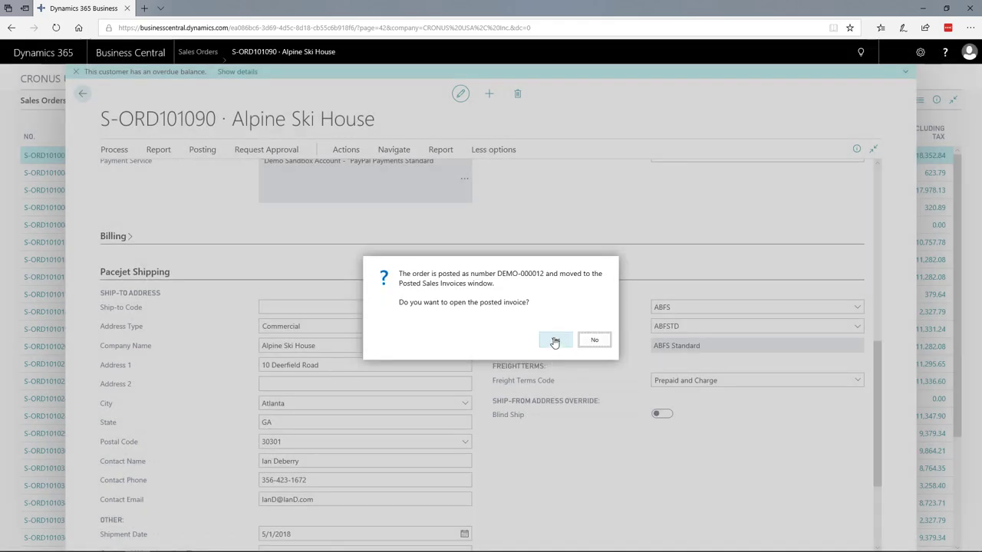
left_click(555, 342)
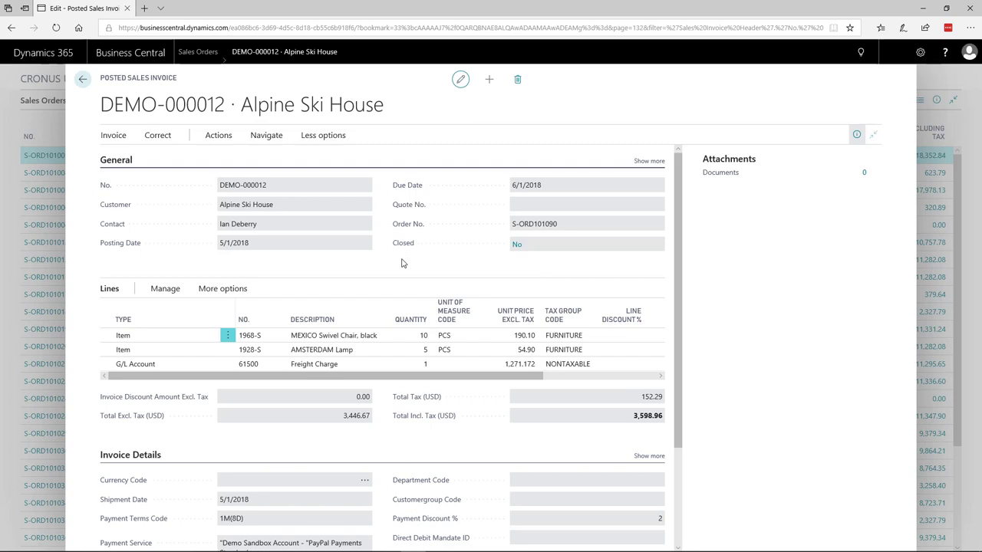
Scroll through posted invoice DEMO-000012 to confirm its Freight Charge line.
scroll(307, 318, "down", 1)
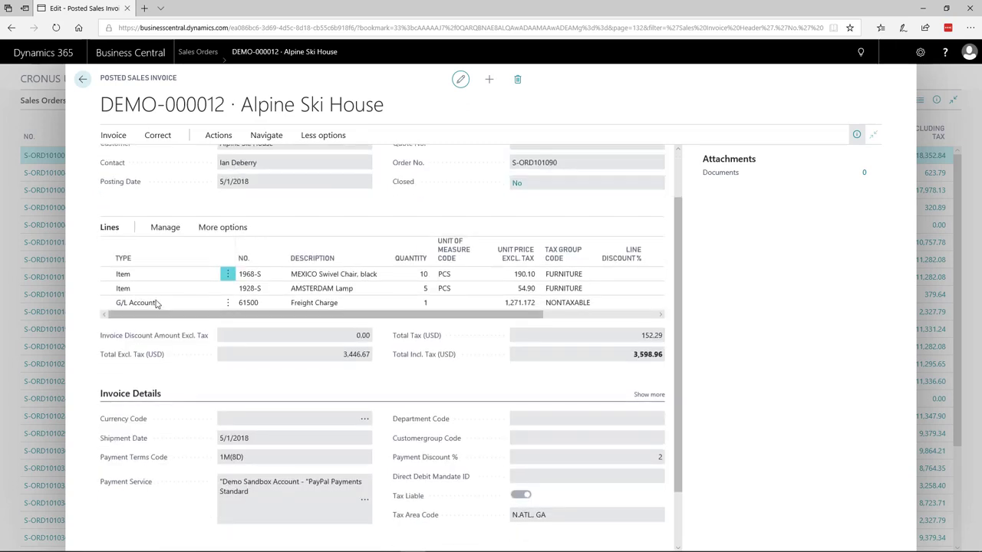